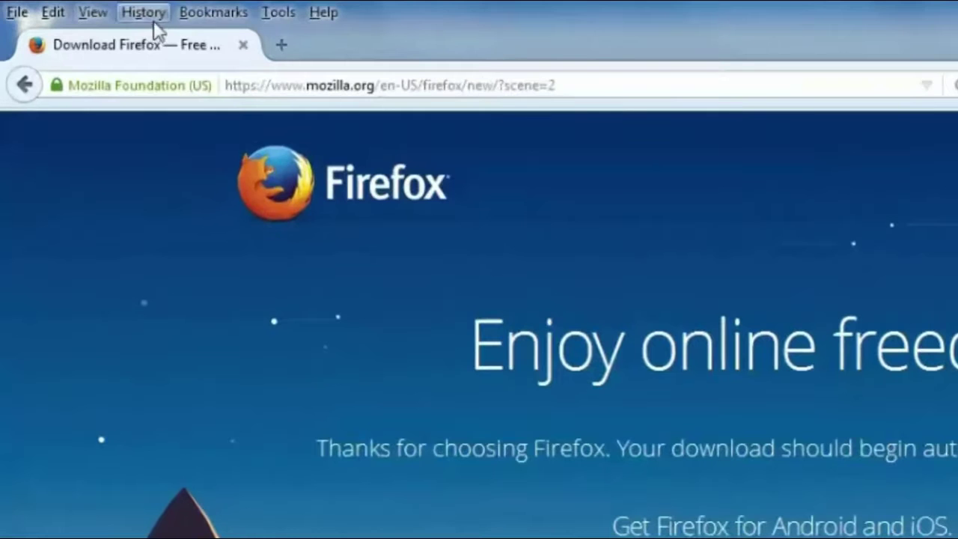
Open the History menu over the Download Firefox page
left_click(153, 20)
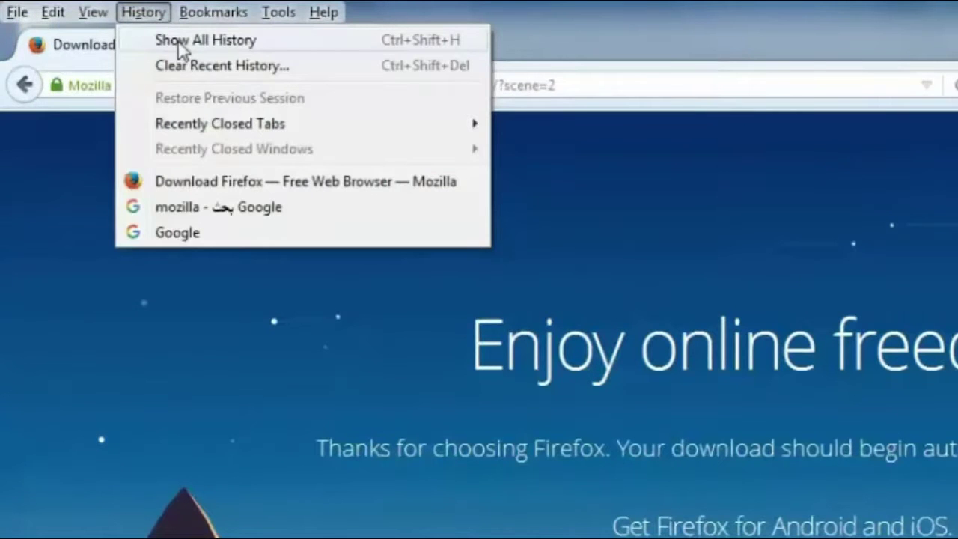
Review today's full history in the Library window, close it, and bring up the main menu
left_click(180, 46)
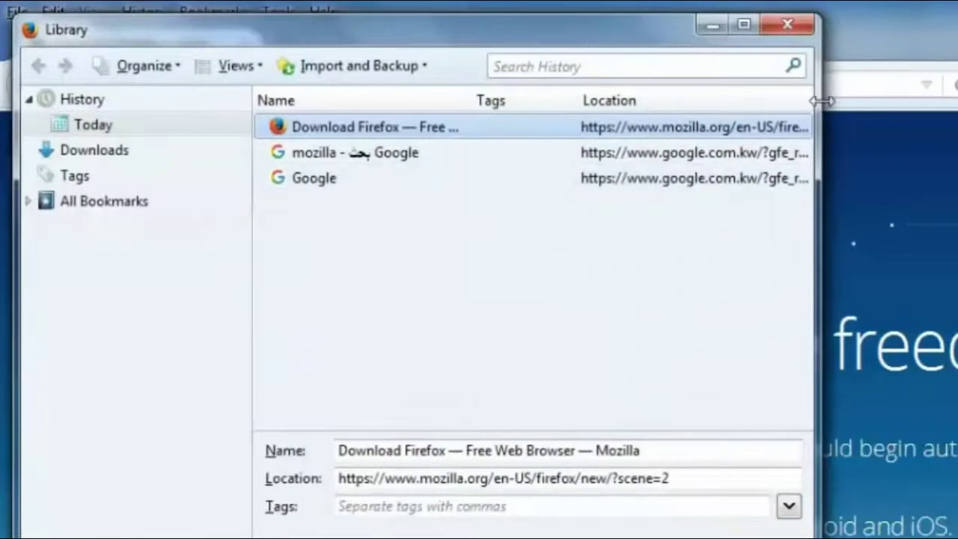
left_click(789, 23)
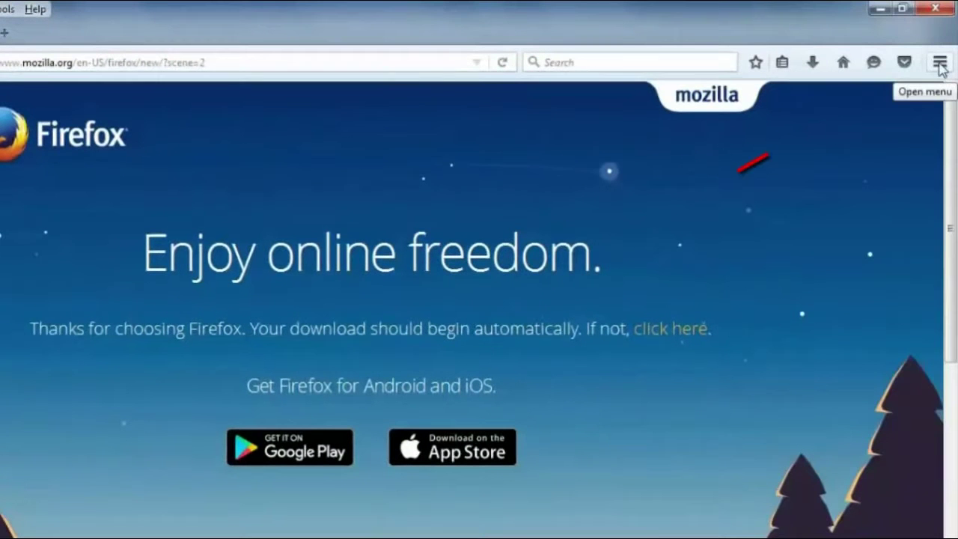
left_click(941, 64)
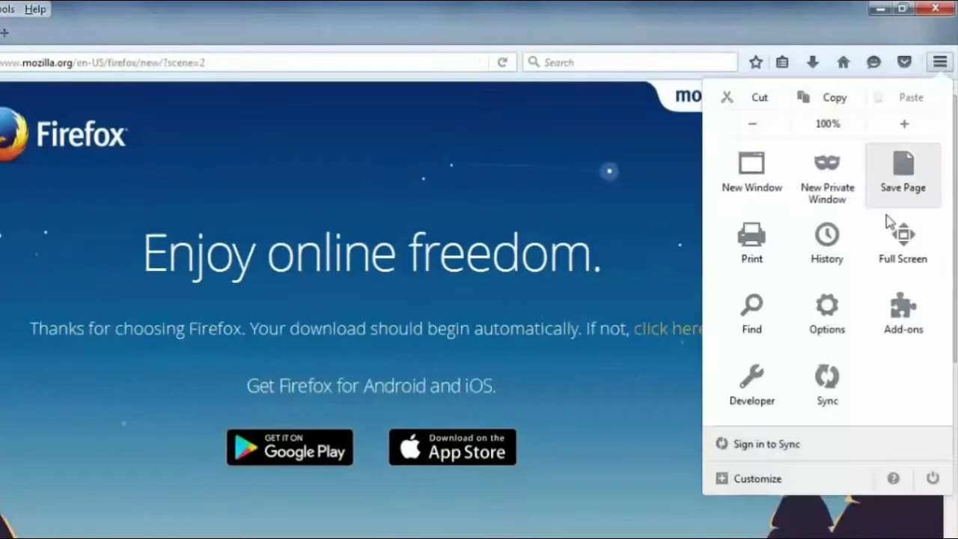
Open the Library through the menu panel's History > Show All History
left_click(824, 247)
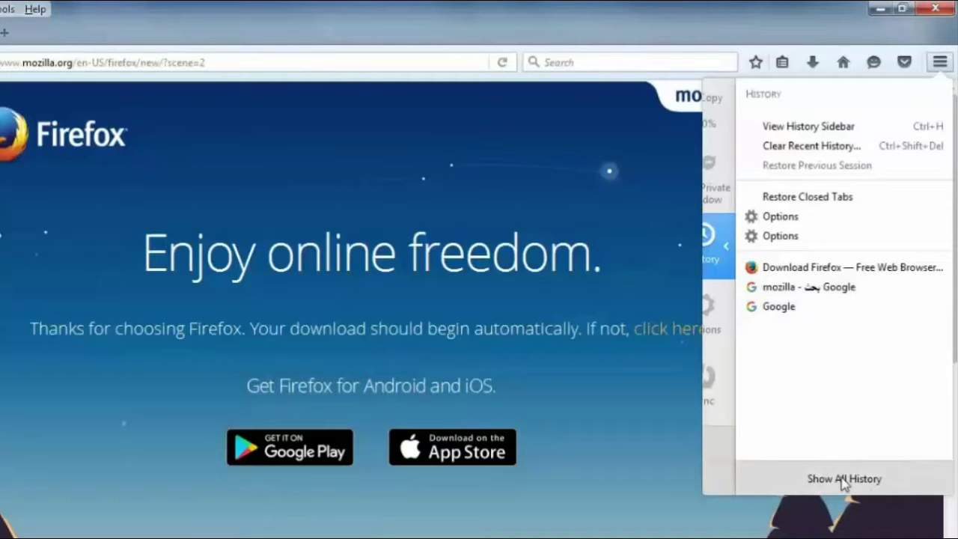
left_click(843, 481)
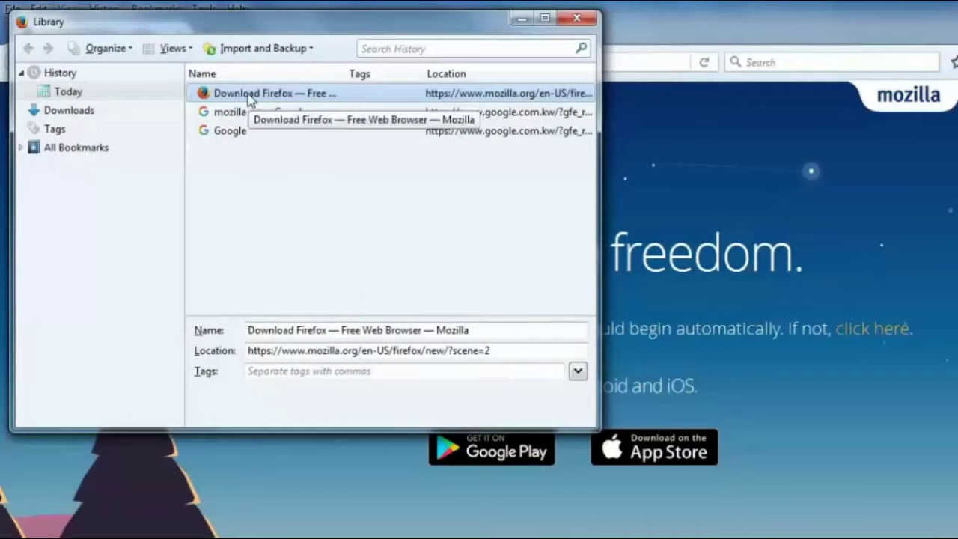
left_click(69, 110)
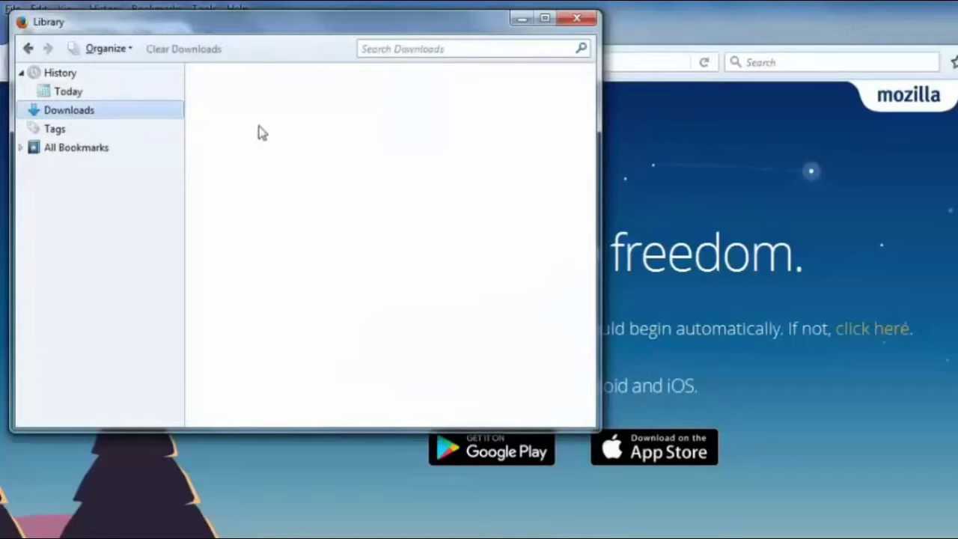
left_click(60, 73)
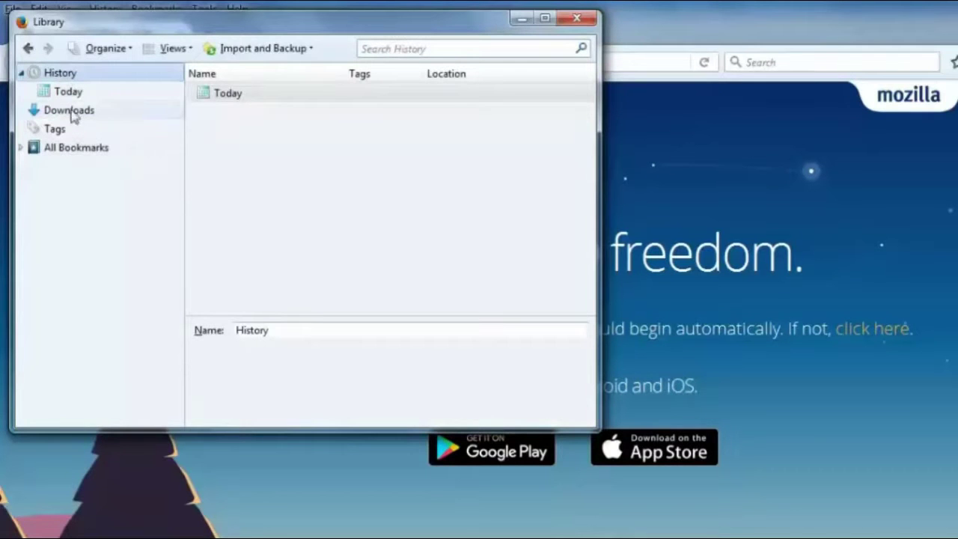
left_click(66, 97)
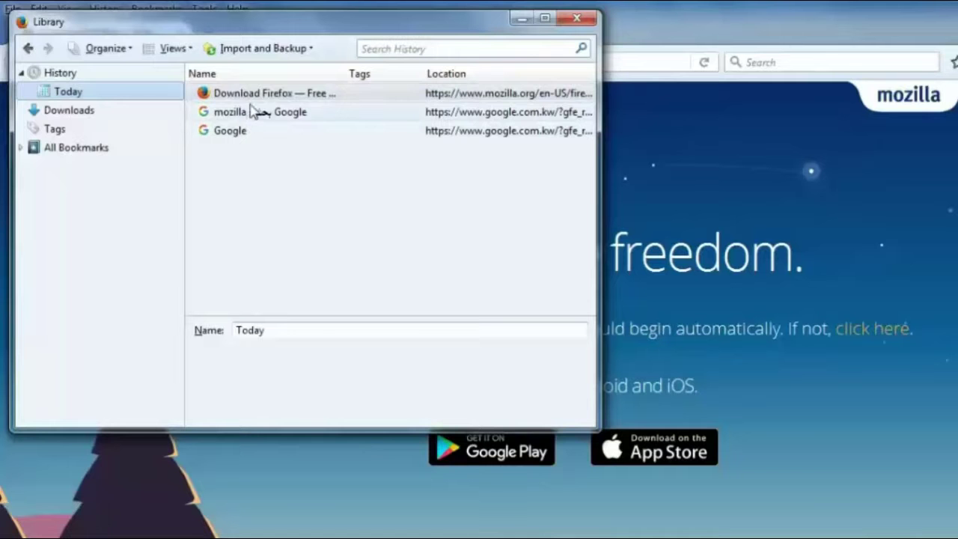
Delete the 'Download Firefox — Free Web Browser — Mozilla' entry from history and close the Library
right_click(256, 101)
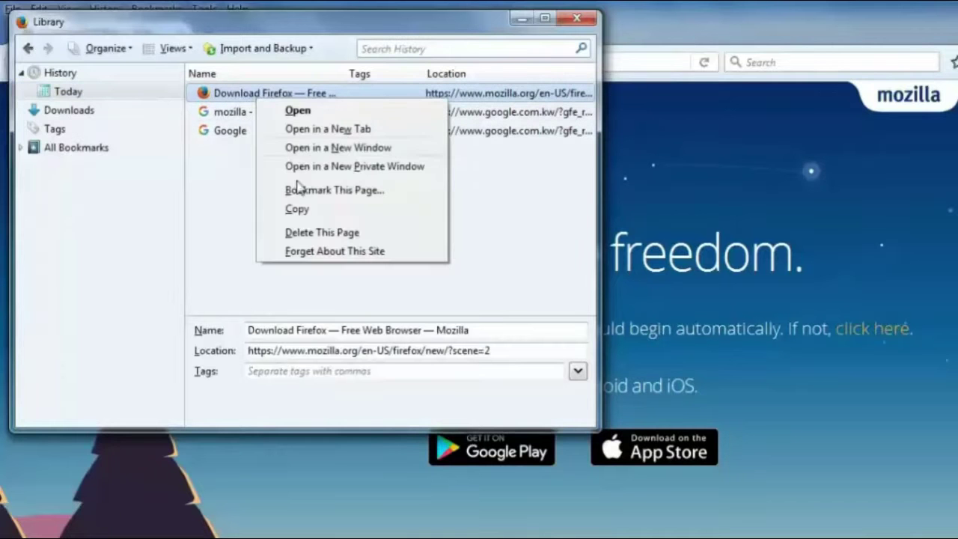
left_click(348, 234)
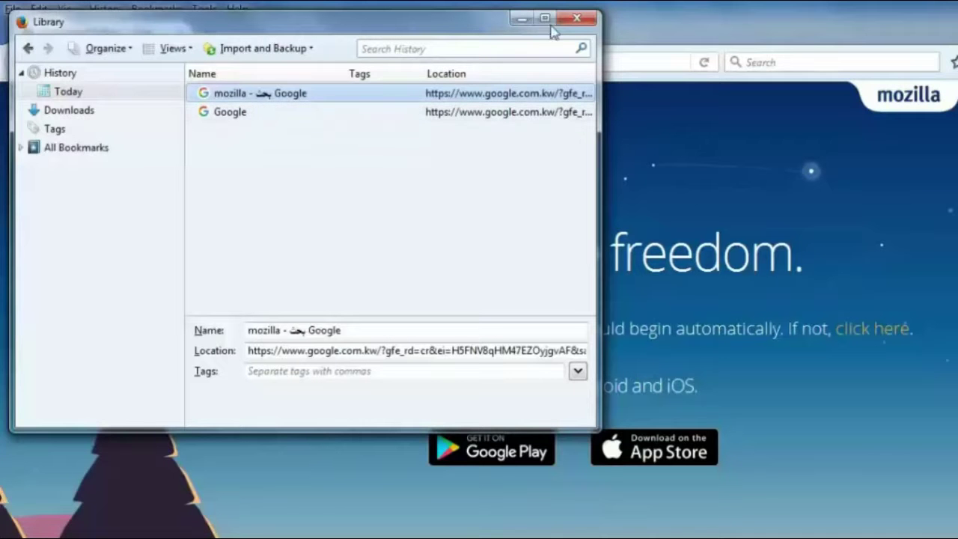
left_click(576, 18)
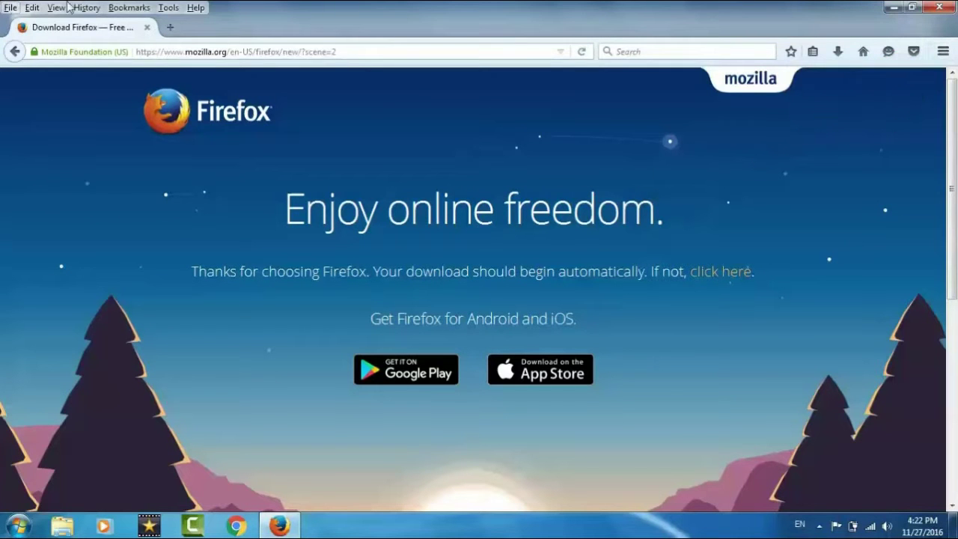
Go to Options > Privacy and start the 'clear your recent history' action
left_click(170, 11)
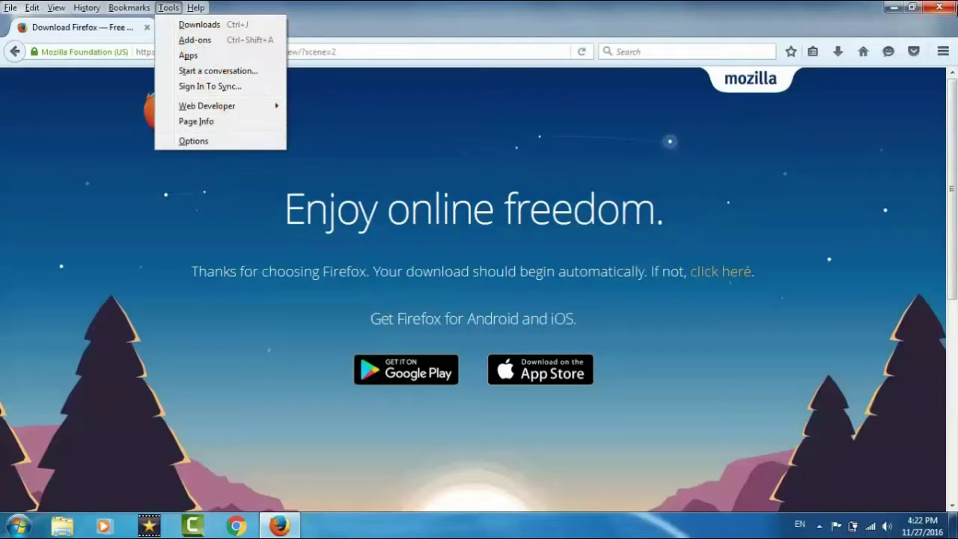
left_click(943, 52)
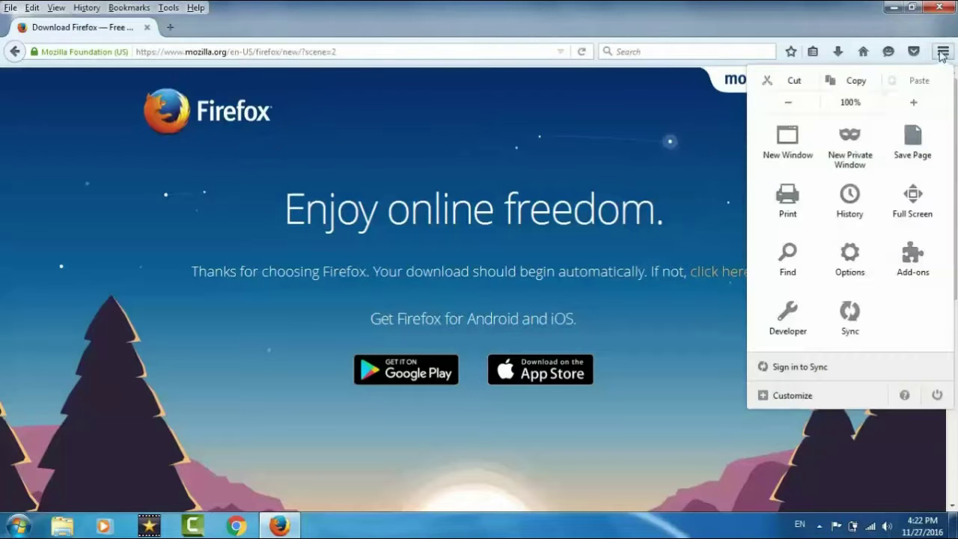
left_click(850, 256)
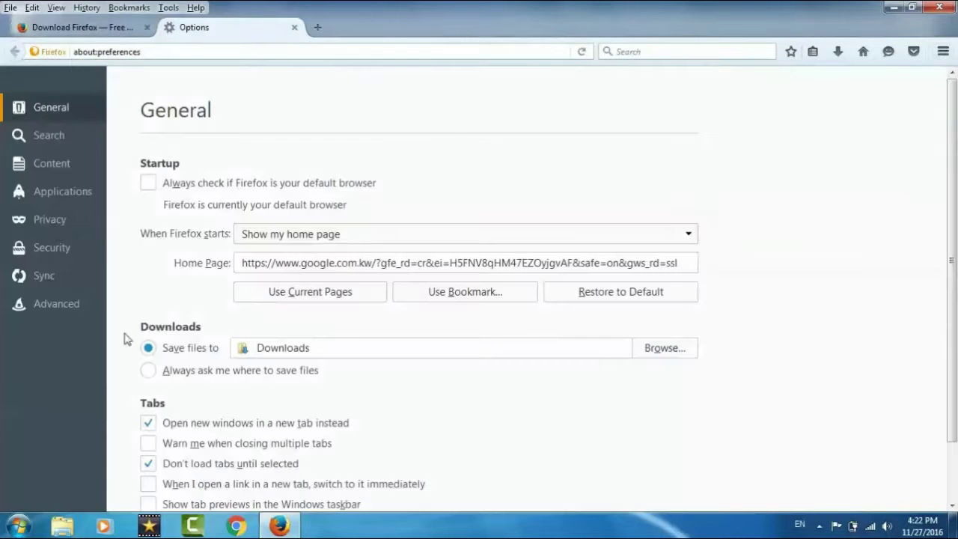
left_click(55, 221)
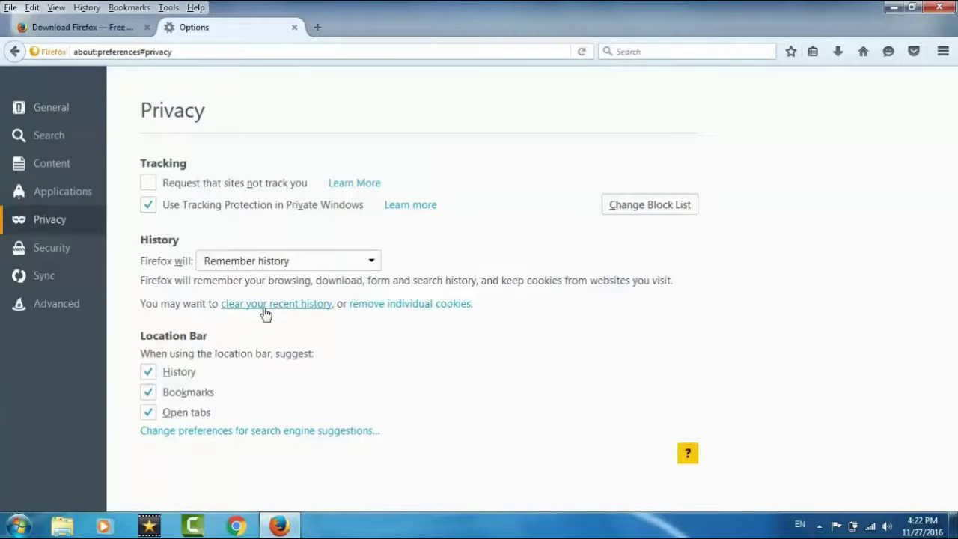
left_click(84, 9)
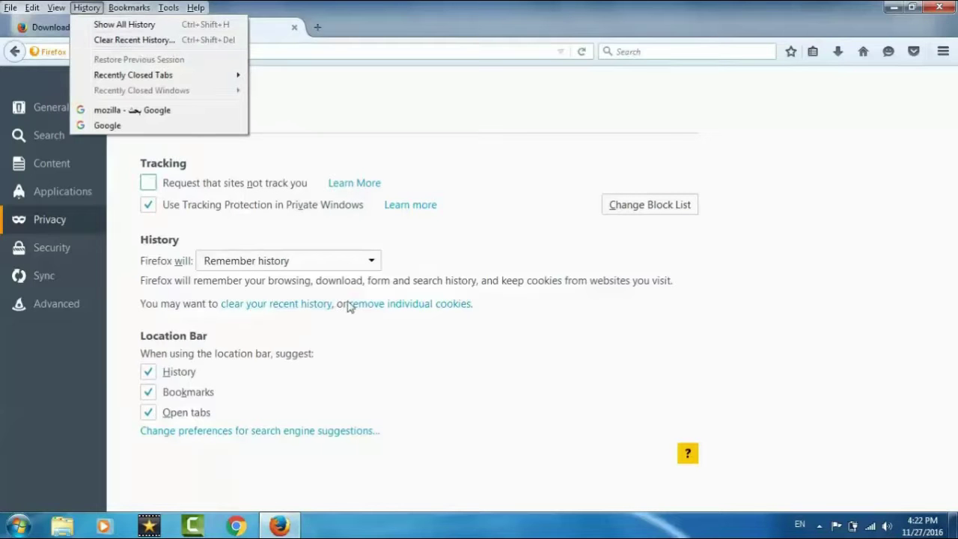
left_click(279, 304)
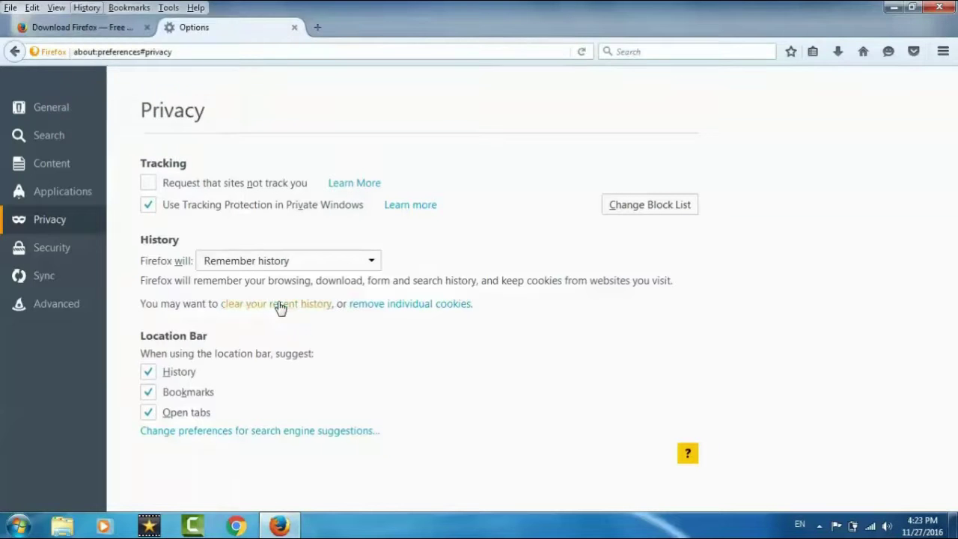
Clear all checked history data with time range Everything, then close Firefox
left_click(522, 215)
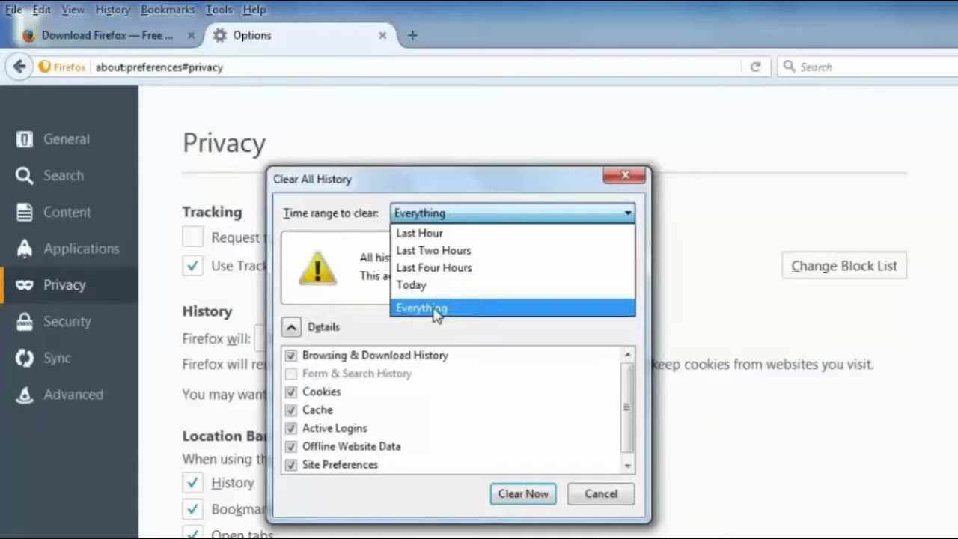
left_click(434, 313)
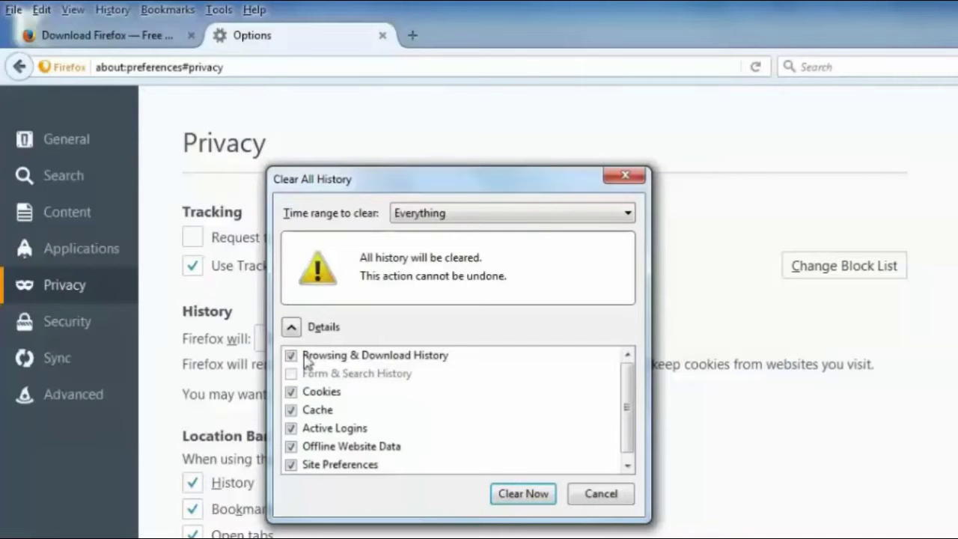
left_click(524, 494)
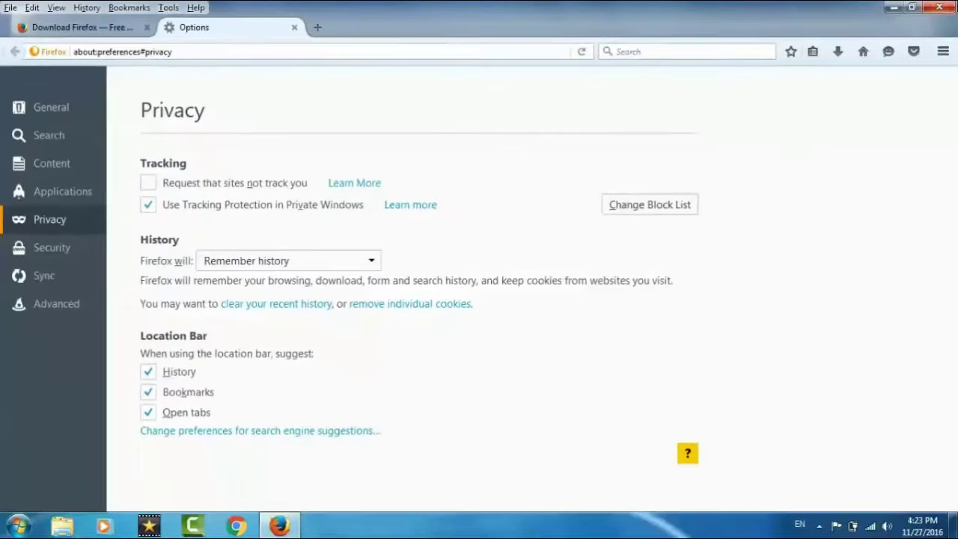
left_click(939, 8)
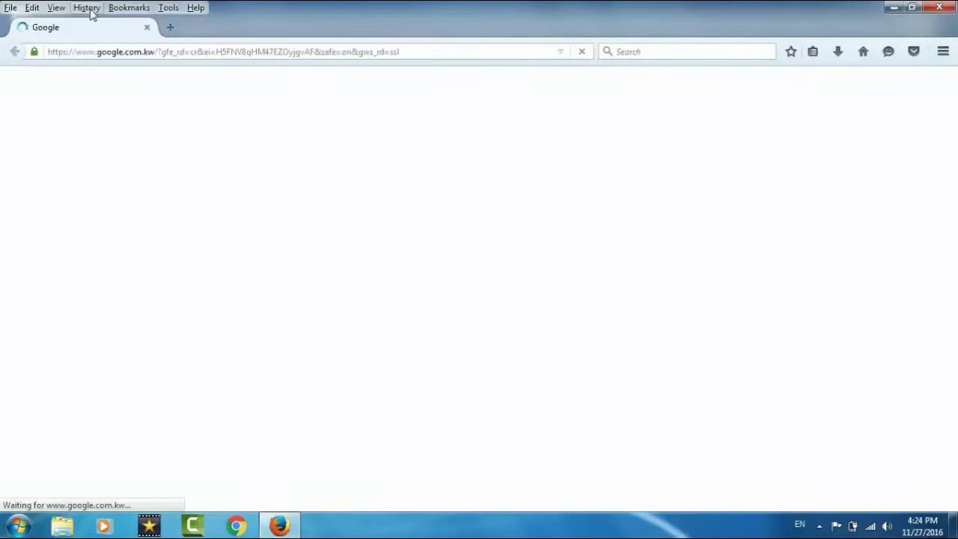
Confirm the Library lists only the Google visit today, close it, and bring up the main menu
left_click(89, 9)
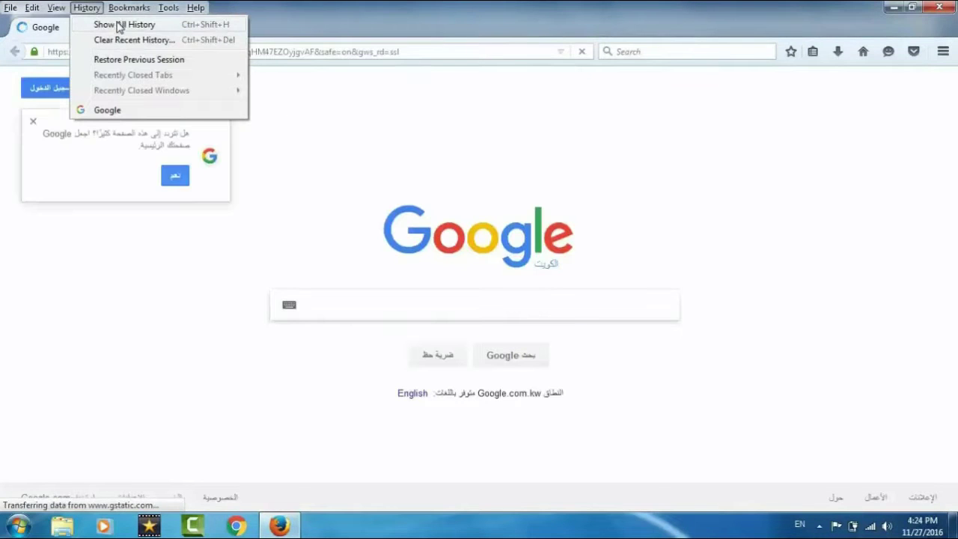
left_click(91, 25)
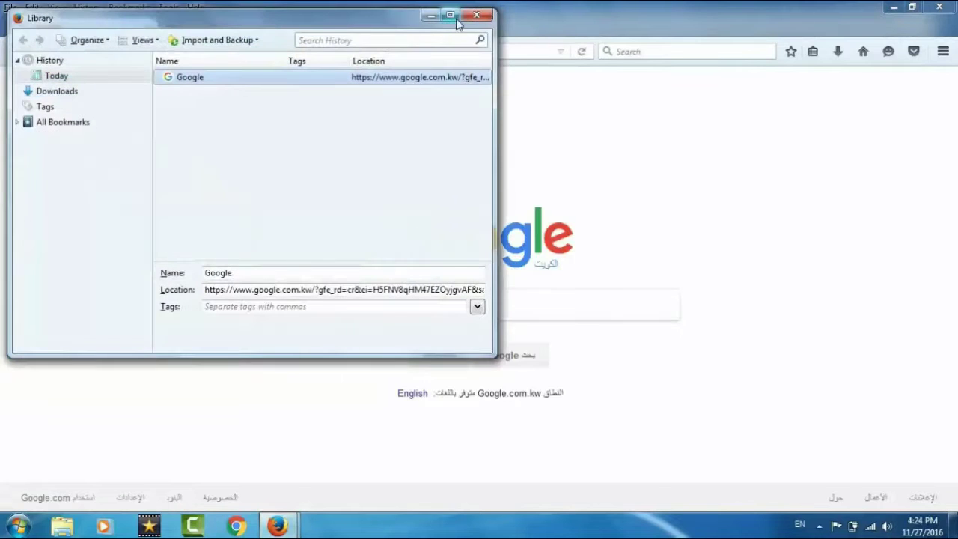
left_click(477, 17)
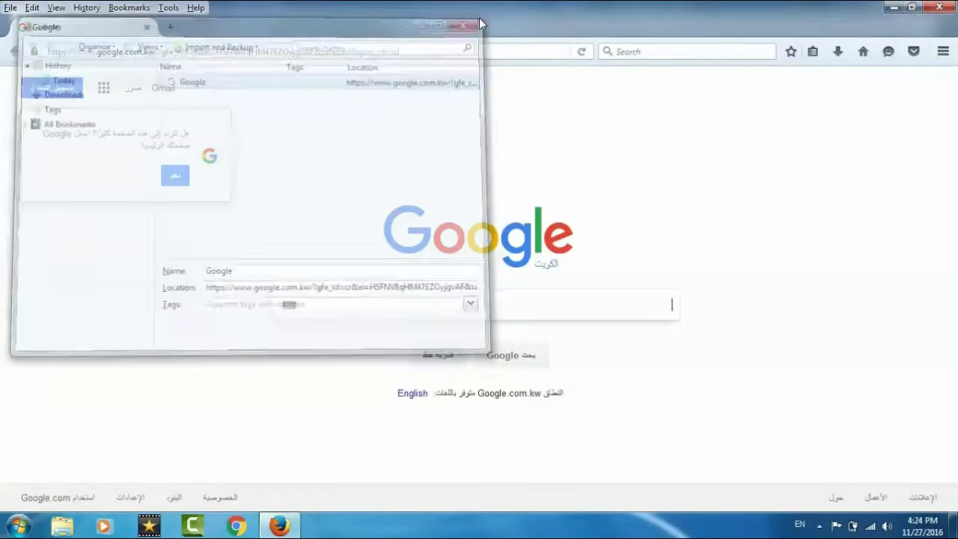
left_click(943, 52)
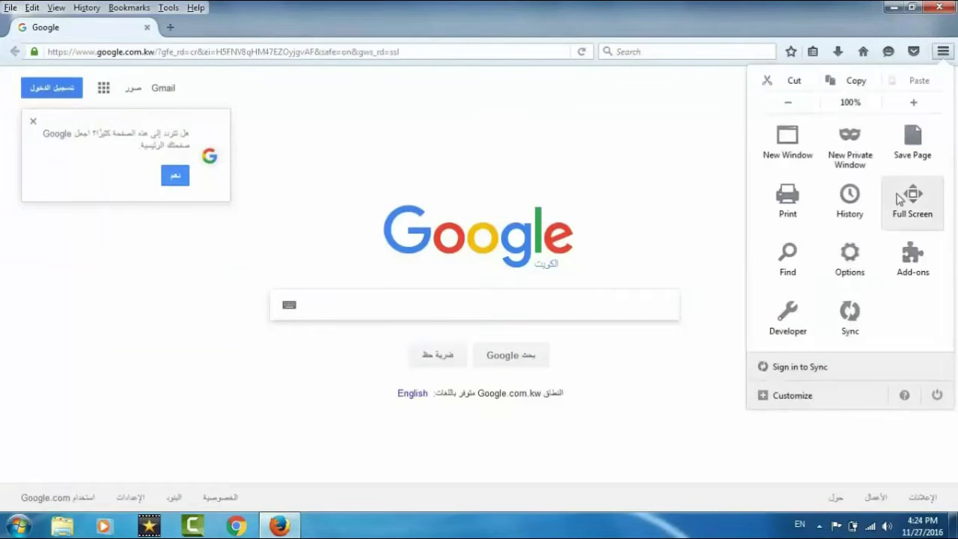
Go to Options > Privacy and expand the 'Firefox will' history dropdown
left_click(850, 269)
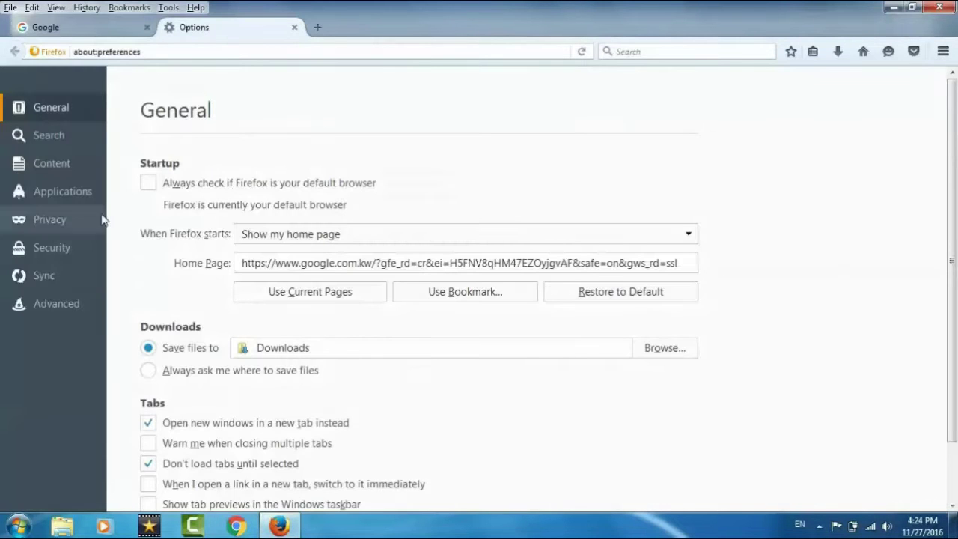
left_click(36, 218)
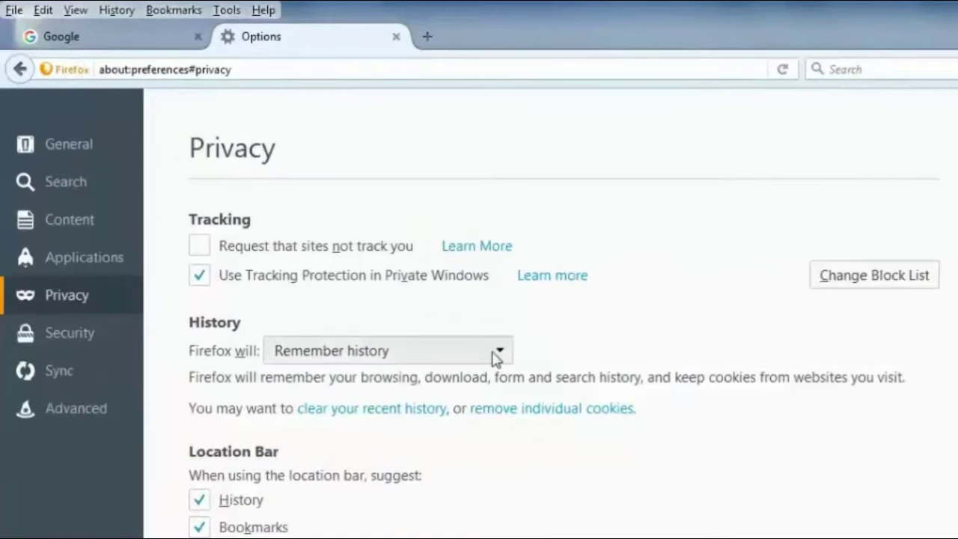
left_click(500, 358)
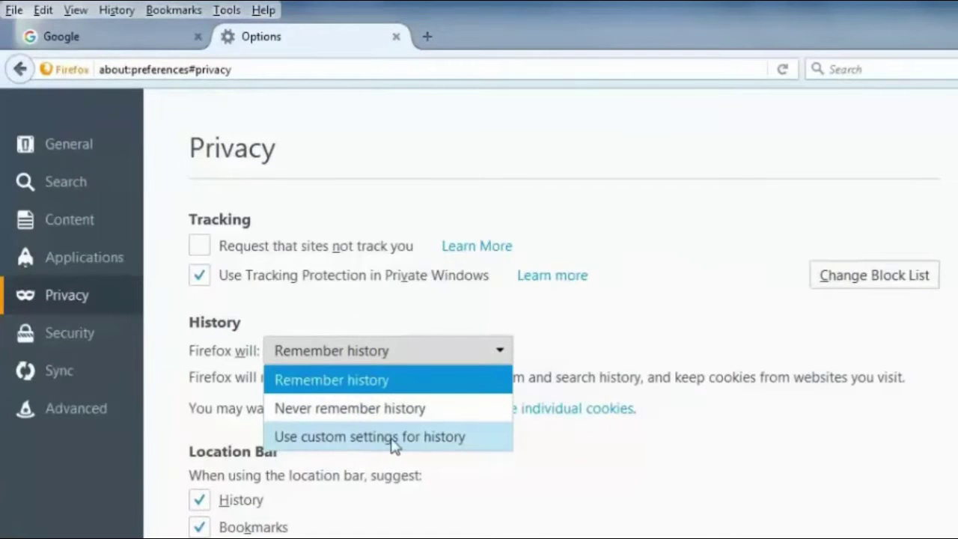
Choose 'Use custom settings for history' and tick 'Clear history when Firefox closes'
left_click(452, 440)
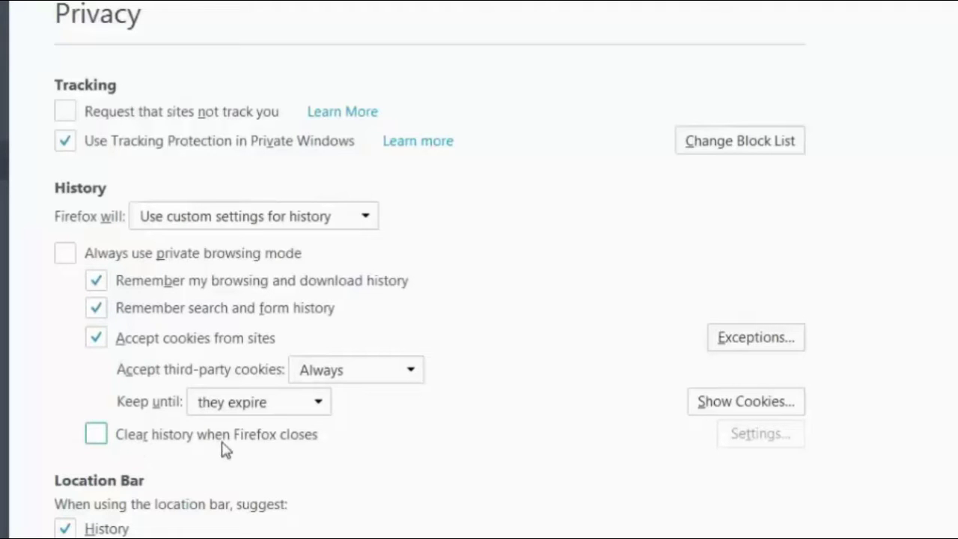
left_click(97, 437)
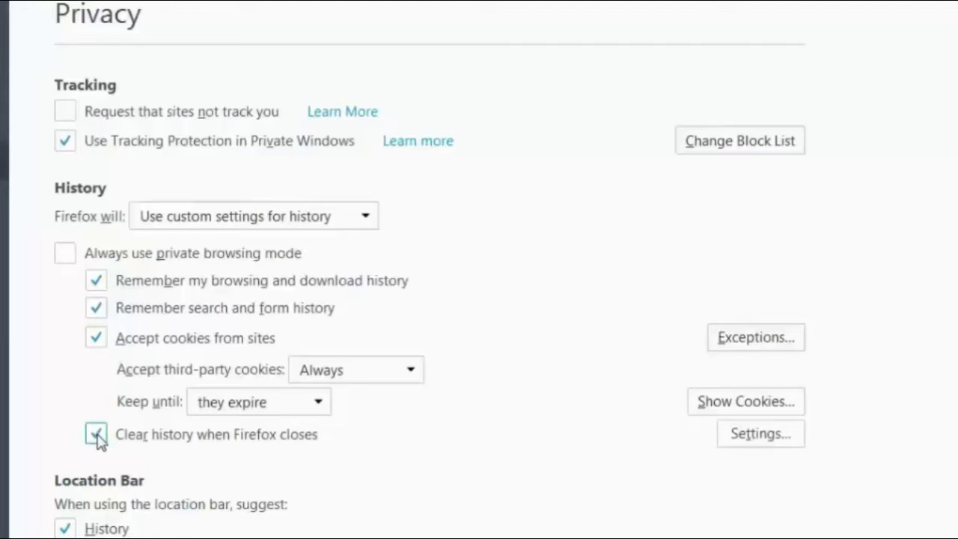
Accept the clear-on-quit Settings with every item ticked, then close Firefox
left_click(763, 437)
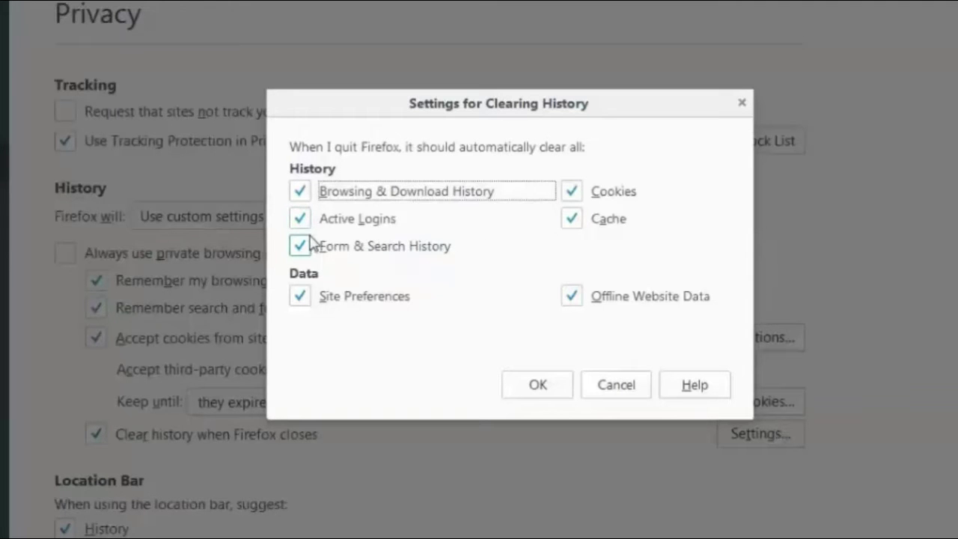
left_click(537, 387)
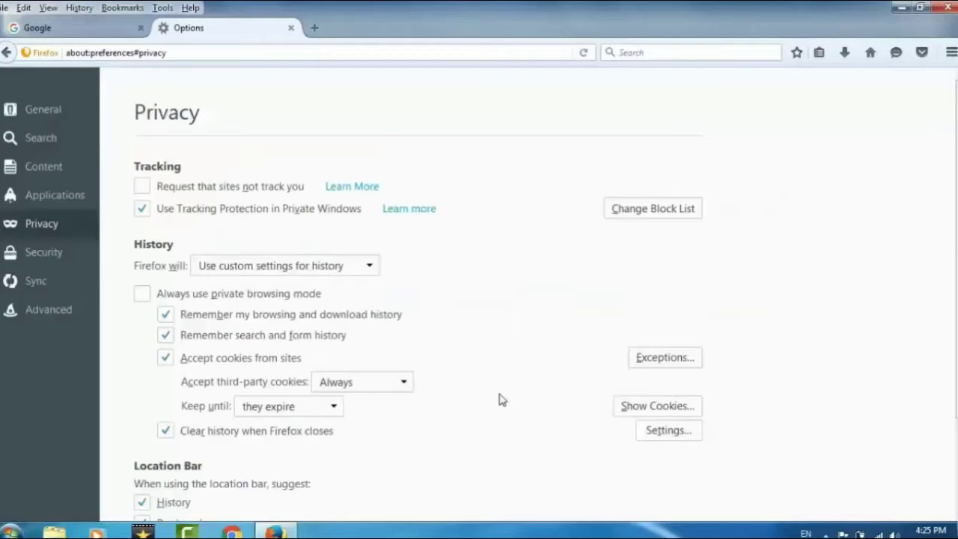
left_click(938, 7)
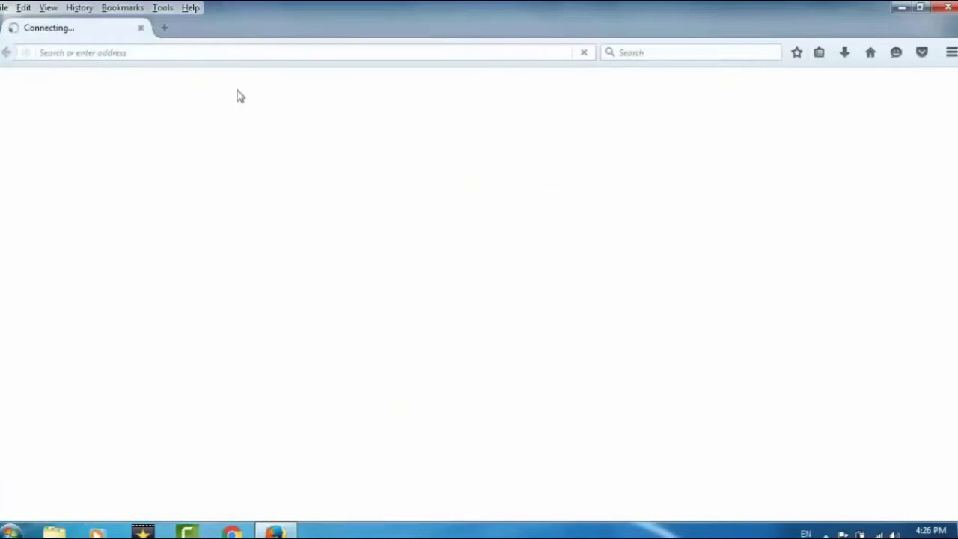
Relaunch Firefox and visit yahoo from the address bar
left_click(210, 51)
type("ya")
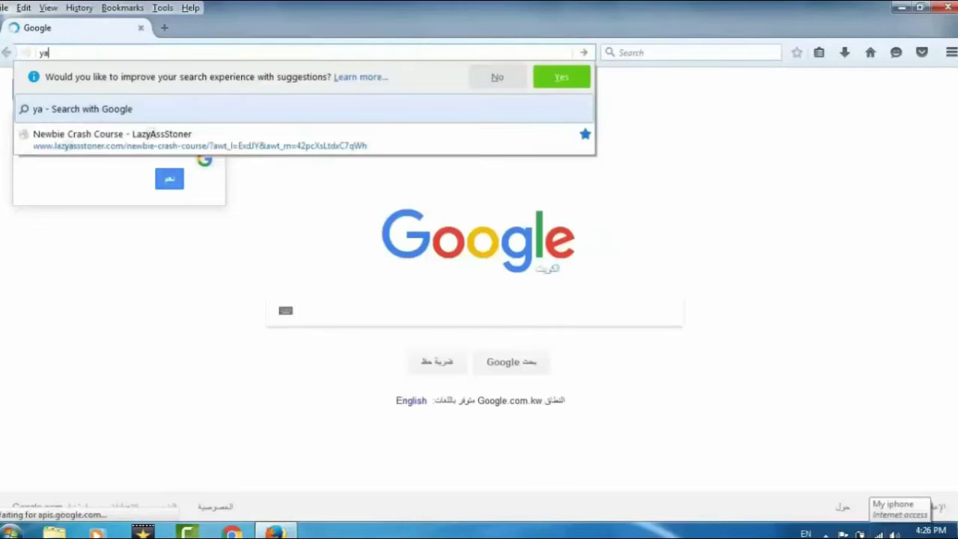
type("hoo")
key("Return")
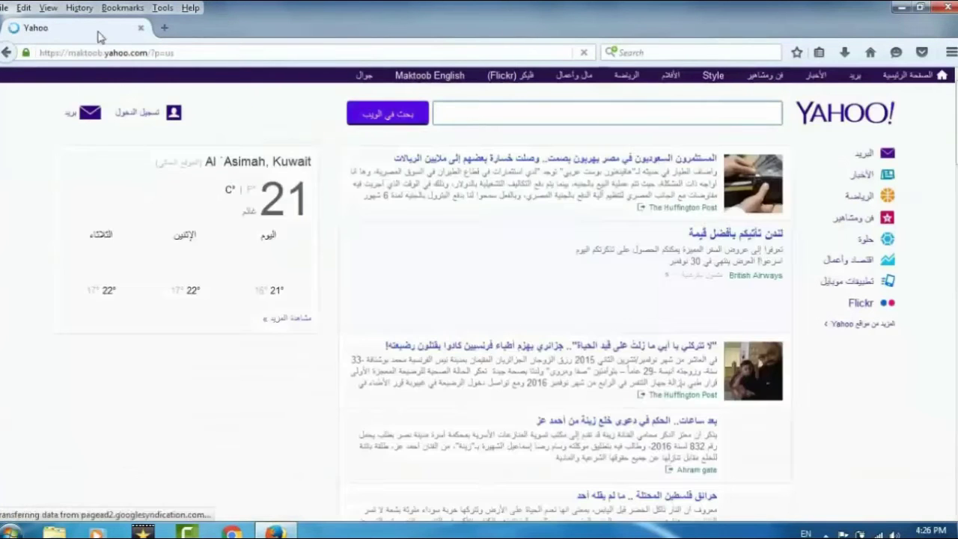
Confirm today's history lists Yahoo and Google, then close Firefox to trigger clearing
left_click(79, 9)
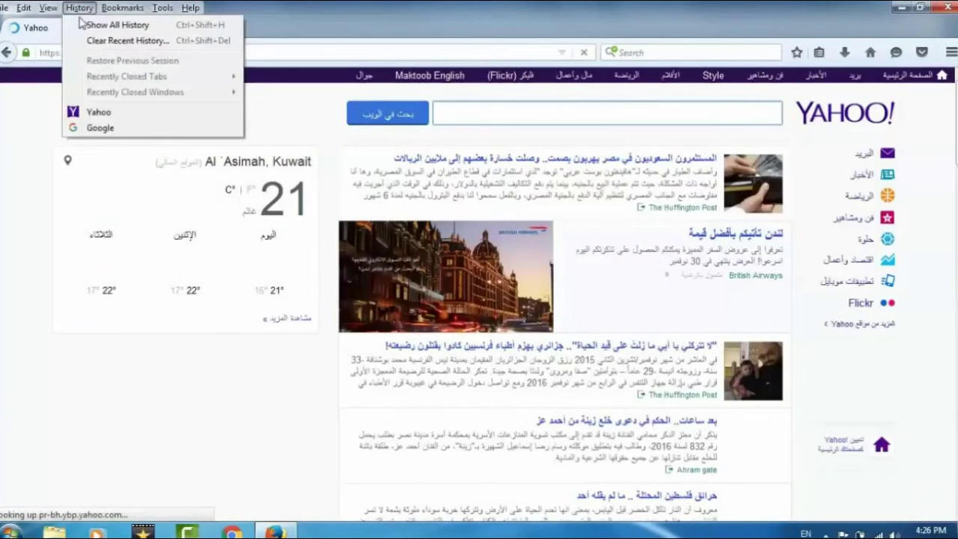
left_click(99, 30)
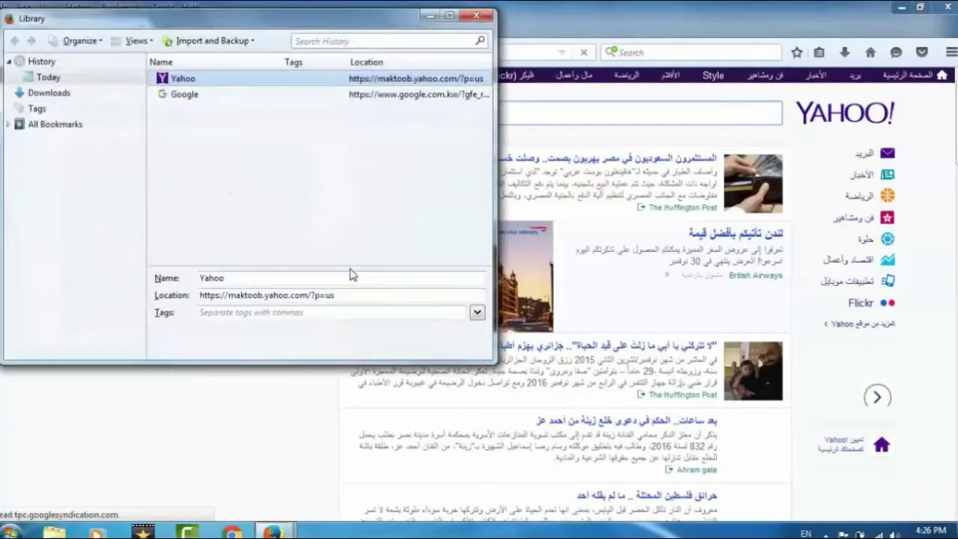
left_click(479, 17)
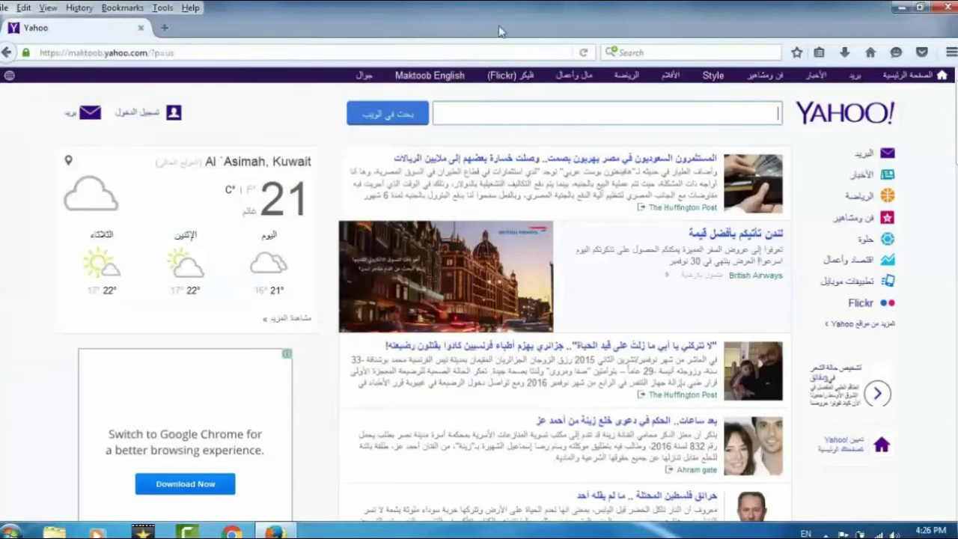
left_click(951, 13)
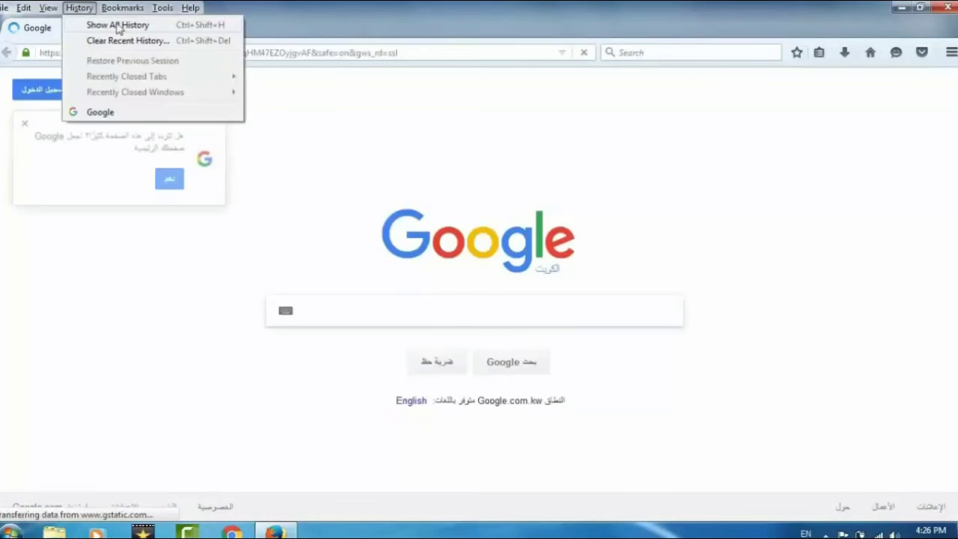
Check the Library shows only the Google entry in today's history, then close Firefox
left_click(117, 27)
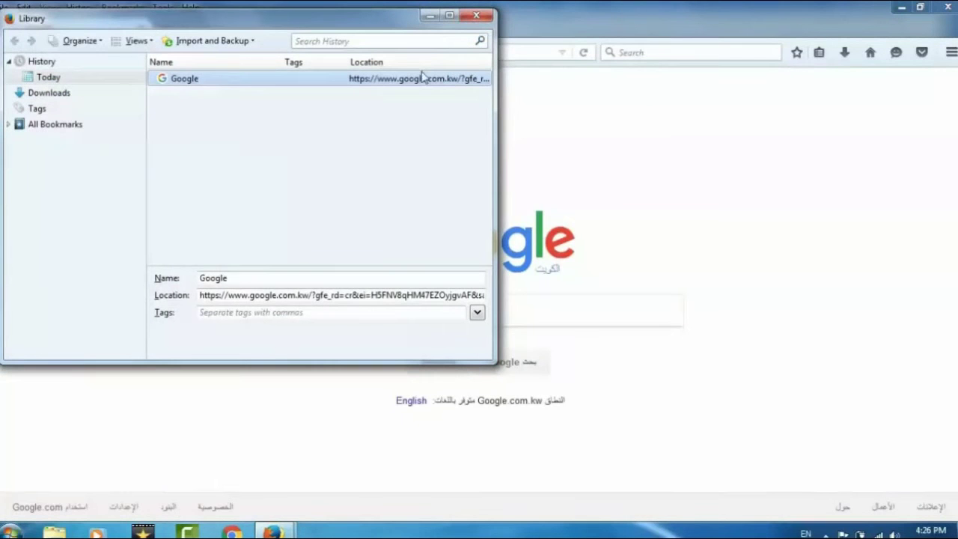
left_click(476, 15)
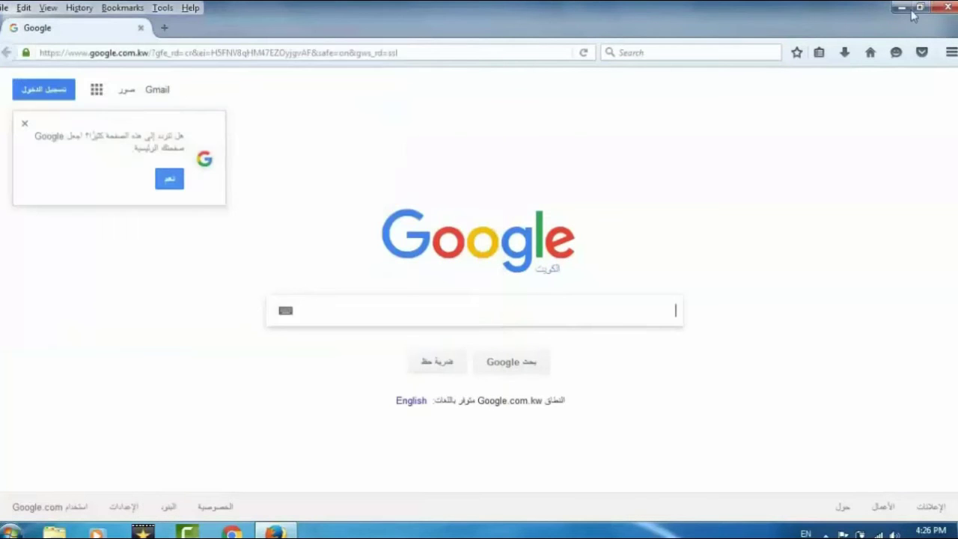
left_click(950, 8)
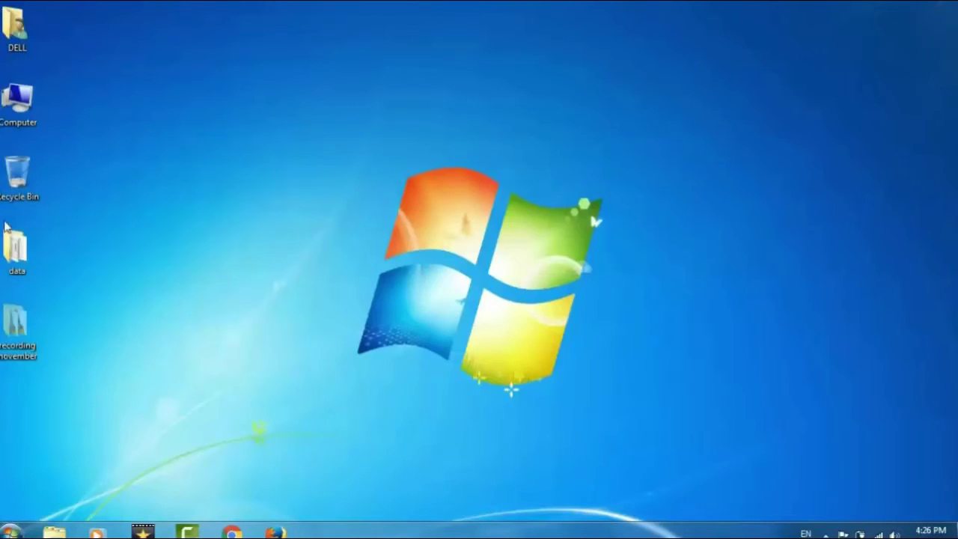